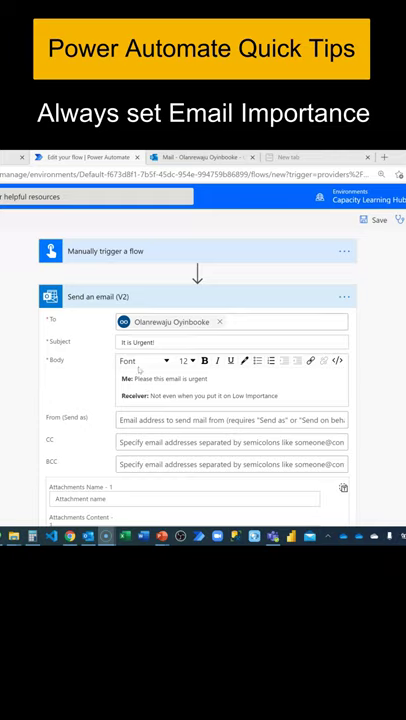
{"action": "scroll", "coordinate": [196, 362], "scroll_direction": "down", "scroll_amount": 2}
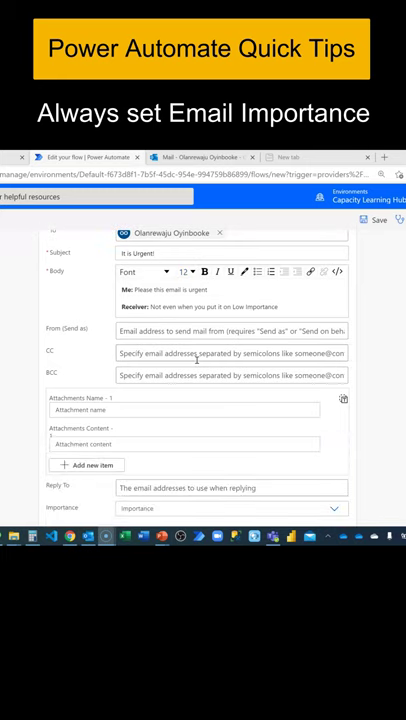
{"action": "scroll", "coordinate": [196, 362], "scroll_direction": "down", "scroll_amount": 2}
- Show the Low, Normal and High importance options on the Send an email (V2) action
{"action": "left_click", "coordinate": [187, 438]}
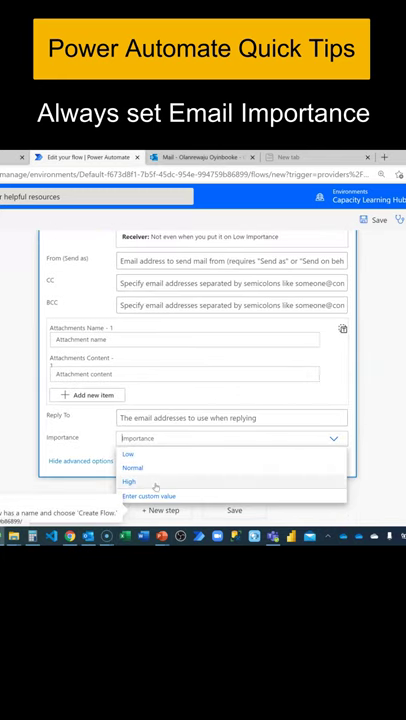
{"action": "scroll", "coordinate": [208, 373], "scroll_direction": "up", "scroll_amount": 4}
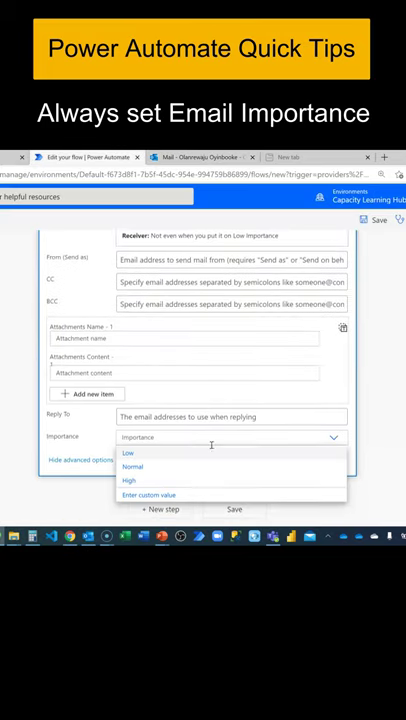
- Set the Send an email (V2) importance to High
{"action": "left_click", "coordinate": [186, 481]}
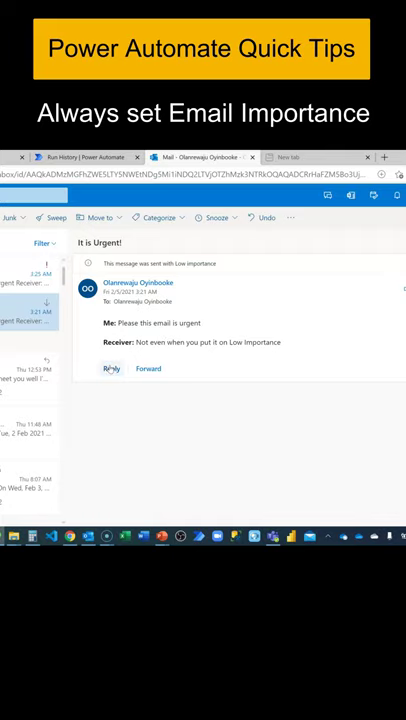
- Open the newest 3:25 AM 'It is Urgent!' email in the reading pane
{"action": "left_click", "coordinate": [30, 272]}
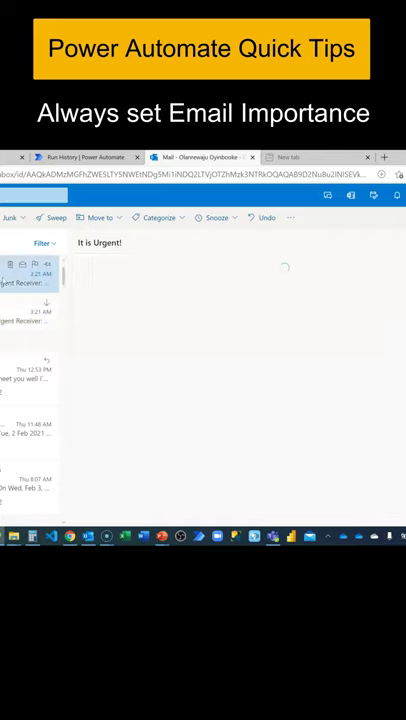